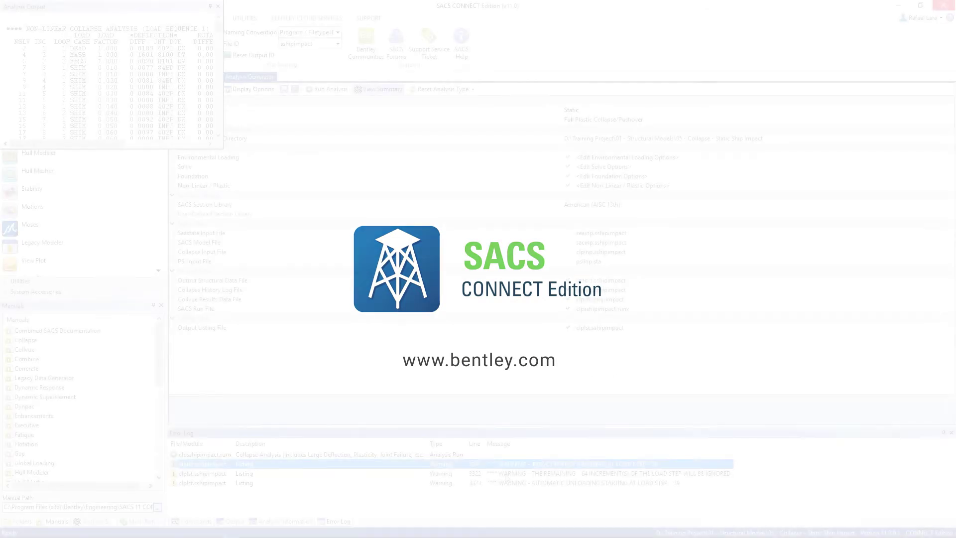
- Review the ignored-increment and impact-energy warnings, then select the Collapse History Log File entry
click(506, 474)
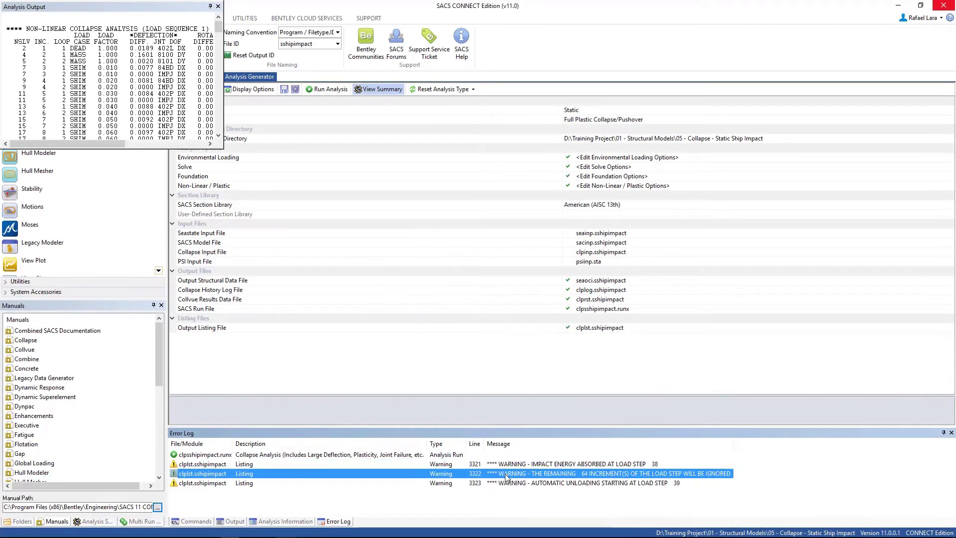
click(514, 467)
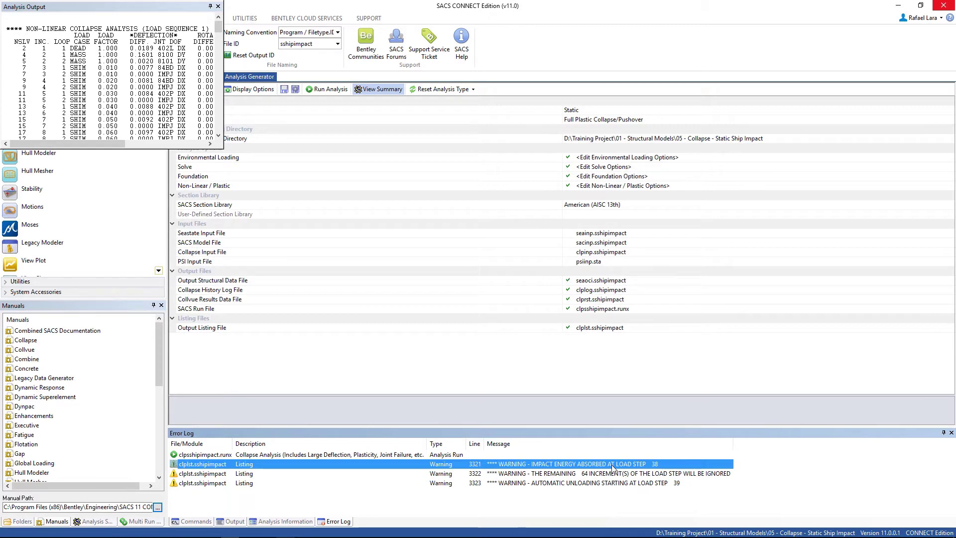
click(650, 292)
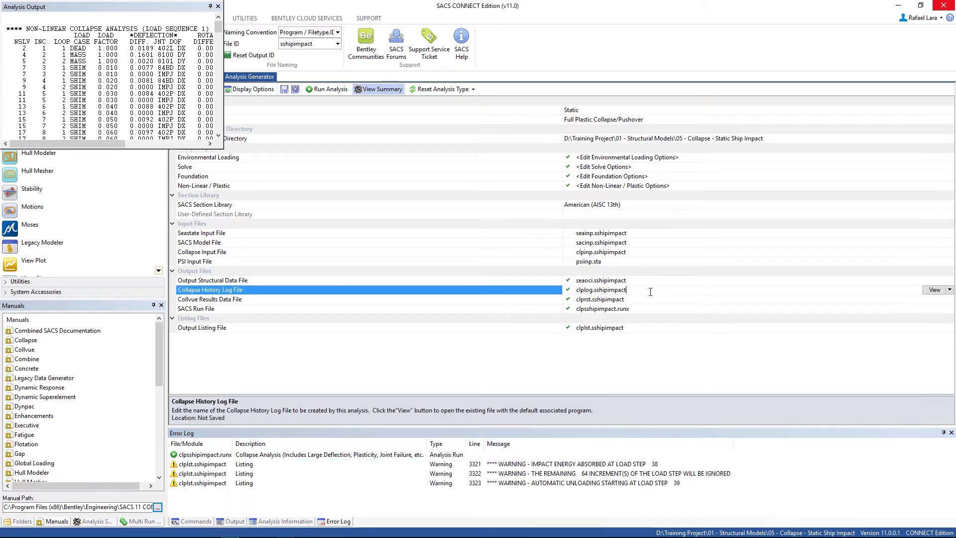
- Open the collapse history log maximized and scroll through it toward load step 38
click(935, 292)
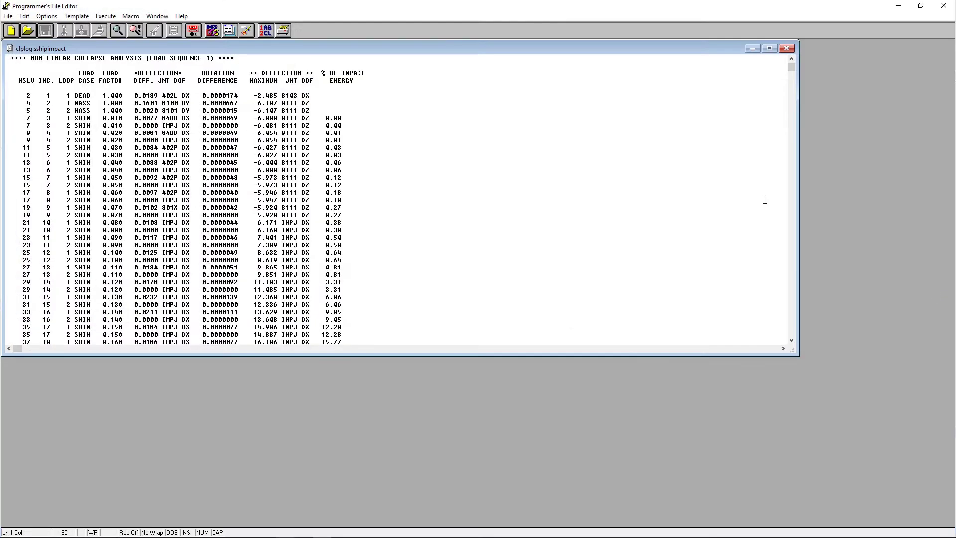
click(770, 48)
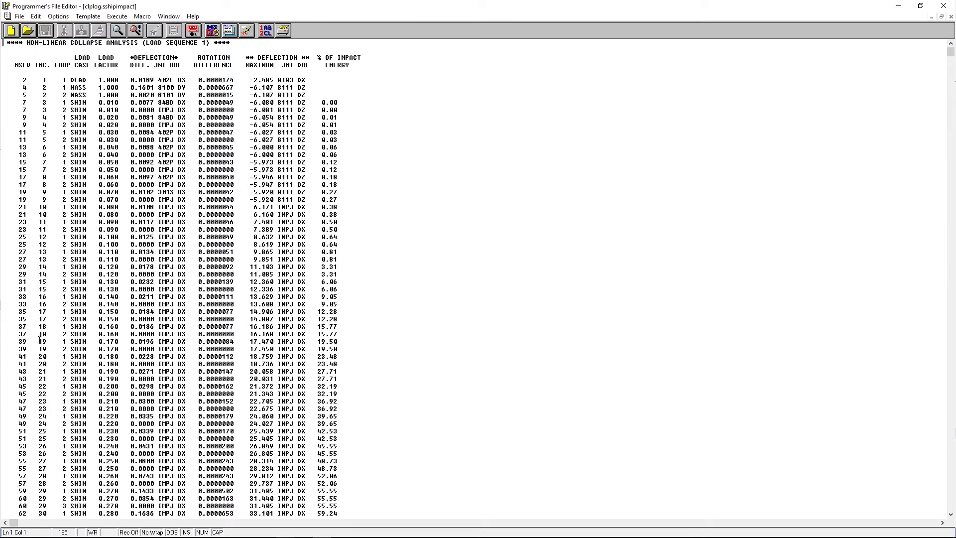
scroll(155, 423, down, 9)
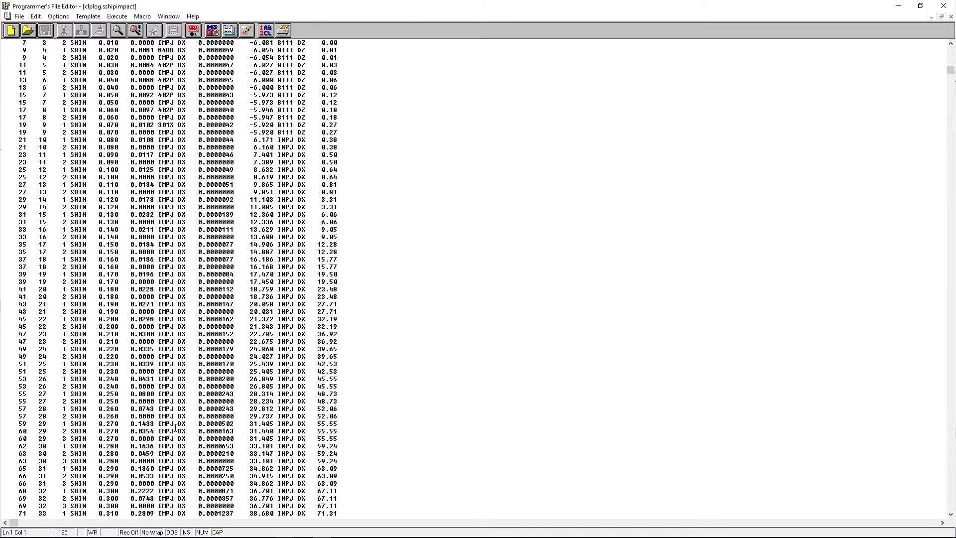
scroll(172, 469, down, 2)
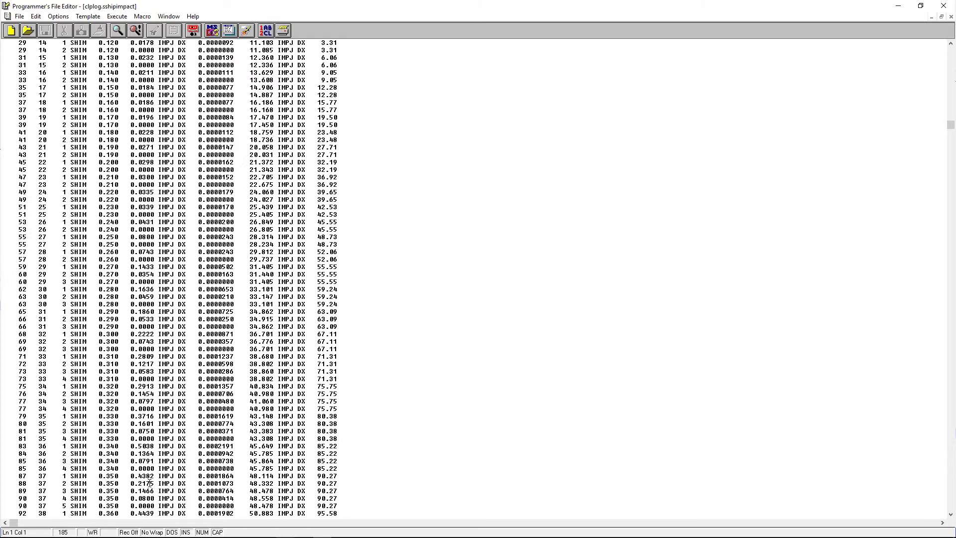
drag(19, 492, 344, 500)
scroll(344, 500, down, 2)
scroll(343, 499, down, 9)
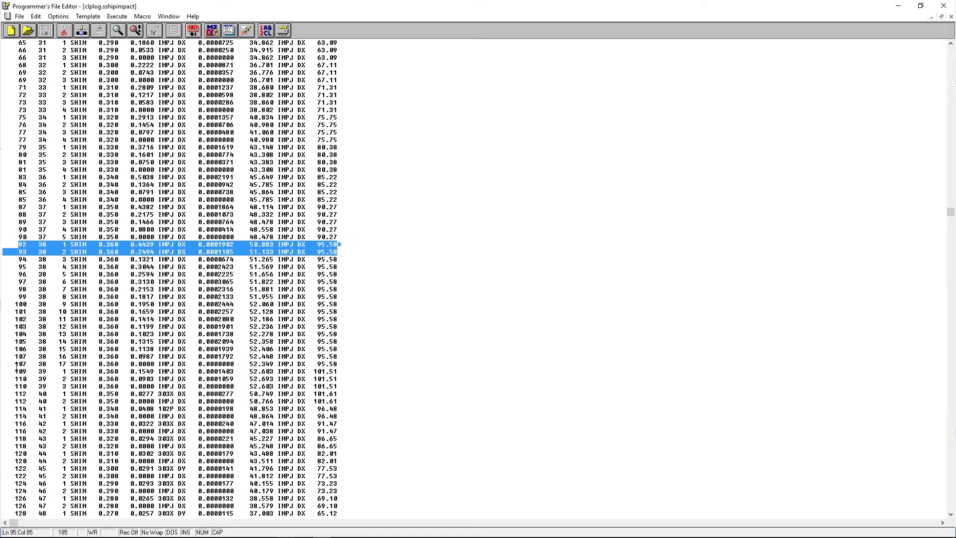
- Mark the rows ending load step 38, close the log, and select the impact-energy warning
drag(17, 368, 340, 370)
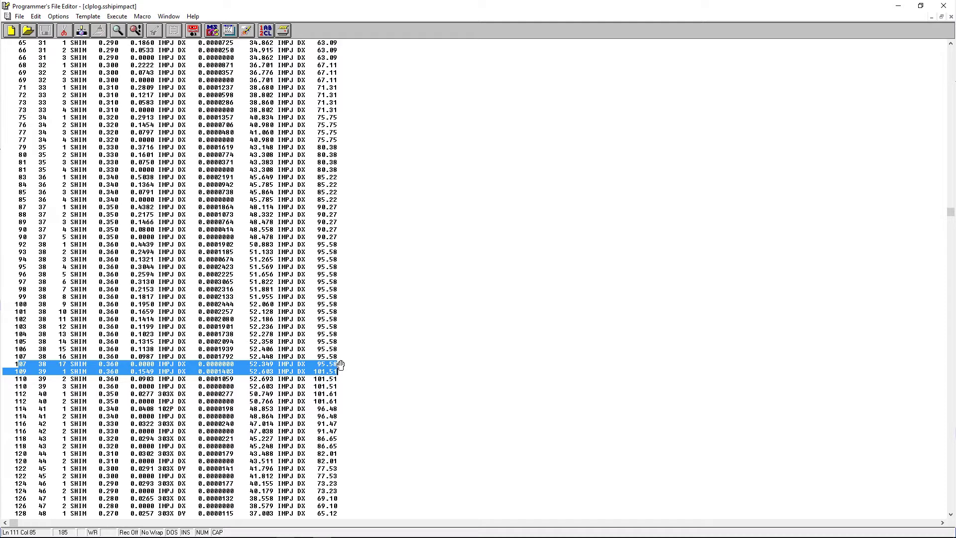
click(948, 11)
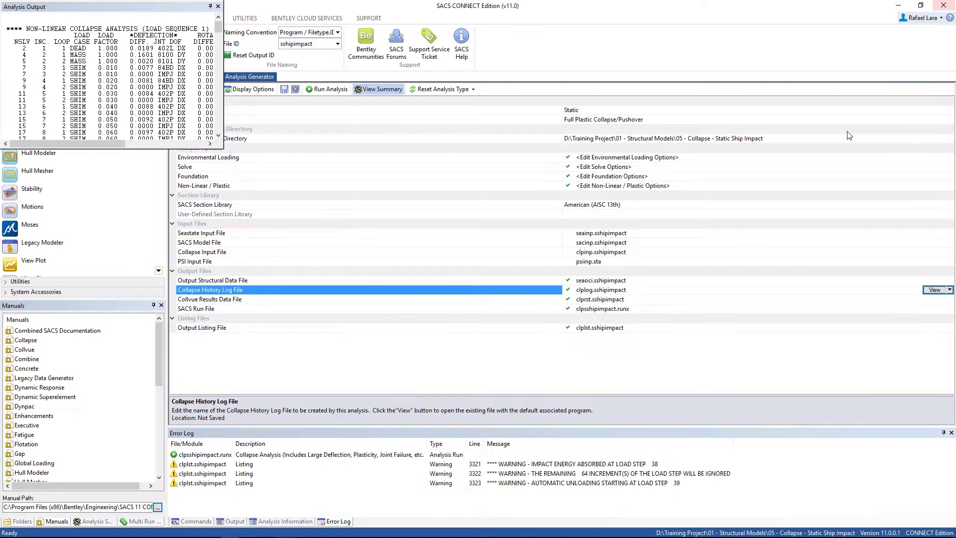
click(580, 464)
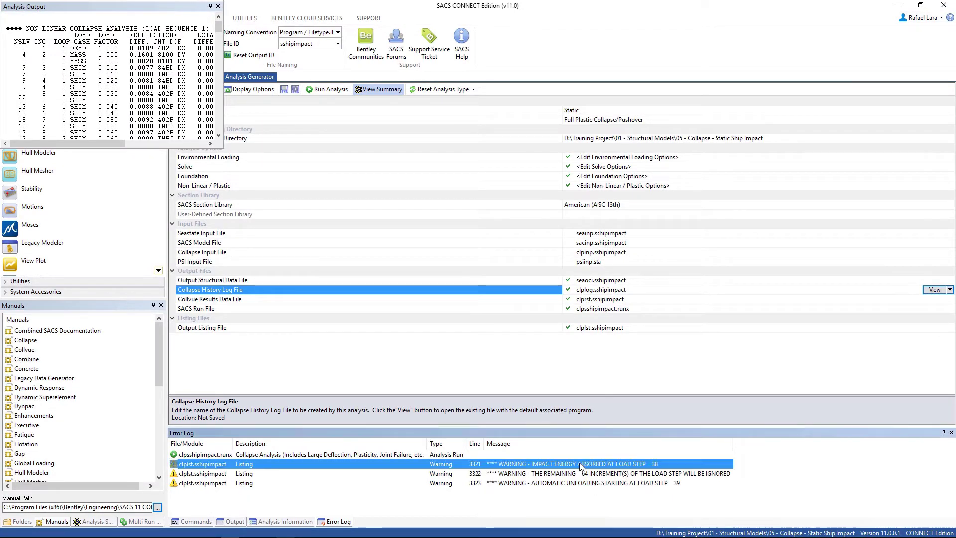
double_click(580, 464)
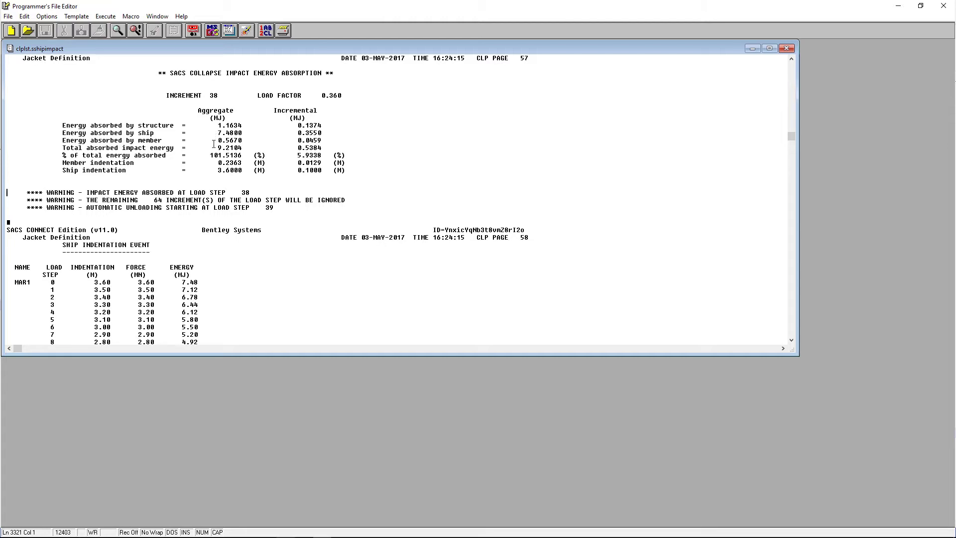
mouse_move(213, 164)
mouse_down()
mouse_move(225, 166)
mouse_move(216, 172)
mouse_up()
click(216, 172)
- Close the listing file and open the Collvue Results Data File in the 3D Collapse Viewer
click(945, 7)
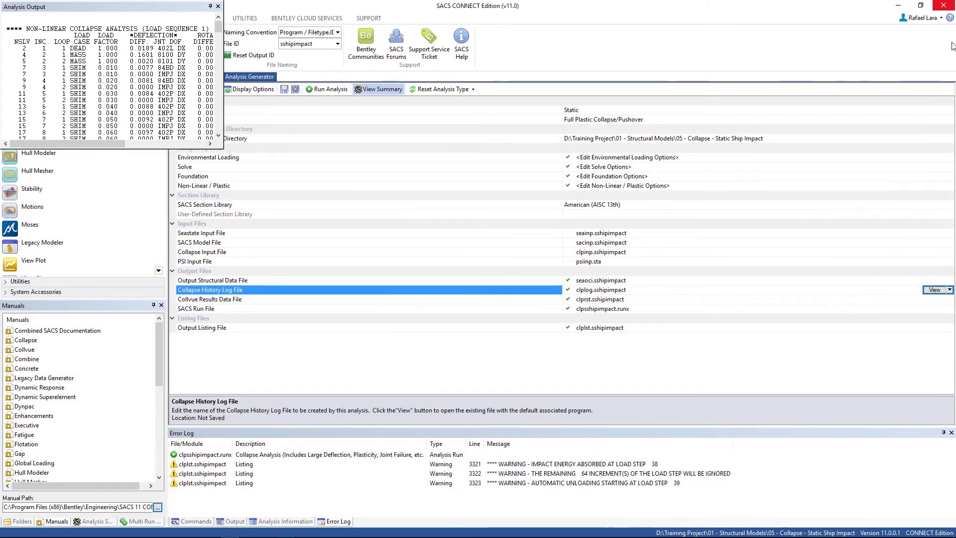
click(932, 300)
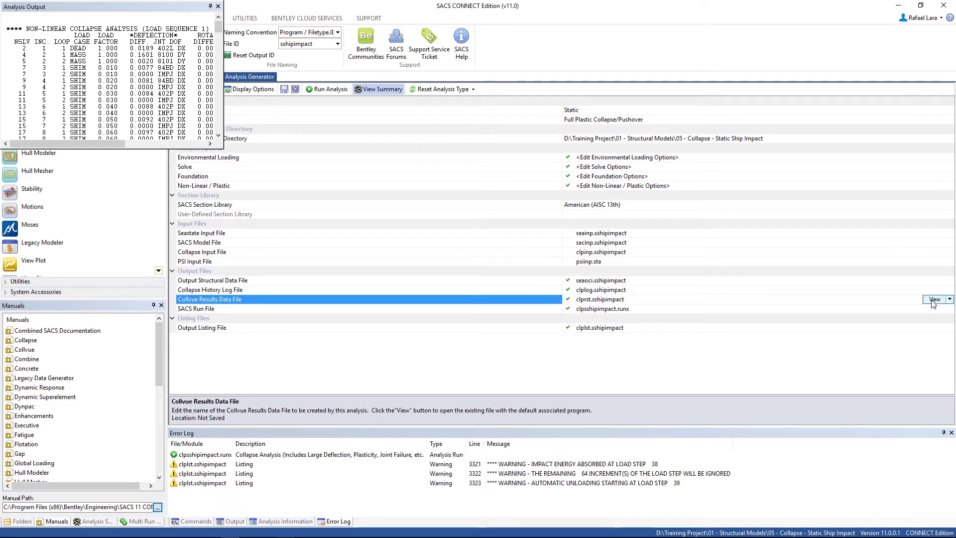
click(933, 302)
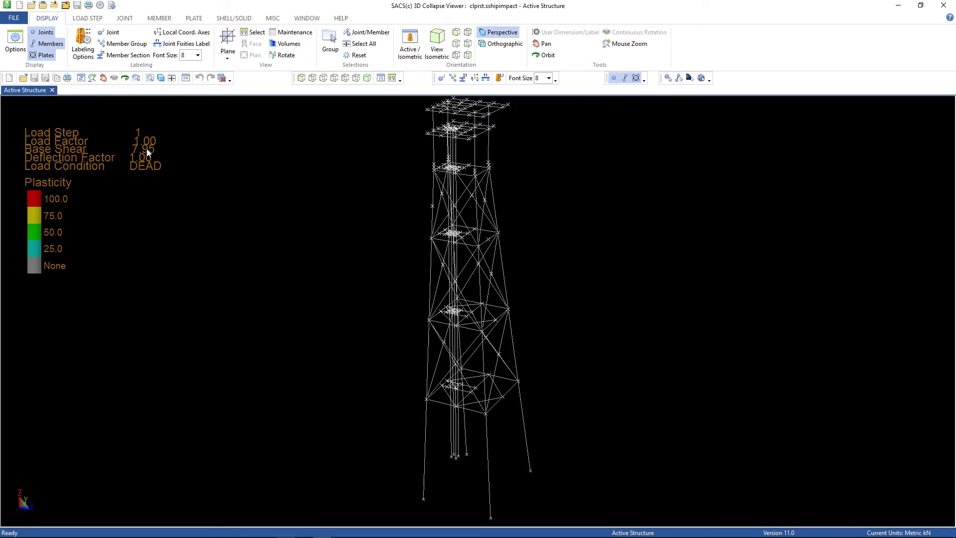
- Jump to load step 38 and display members as solid with plasticity colouring
click(88, 18)
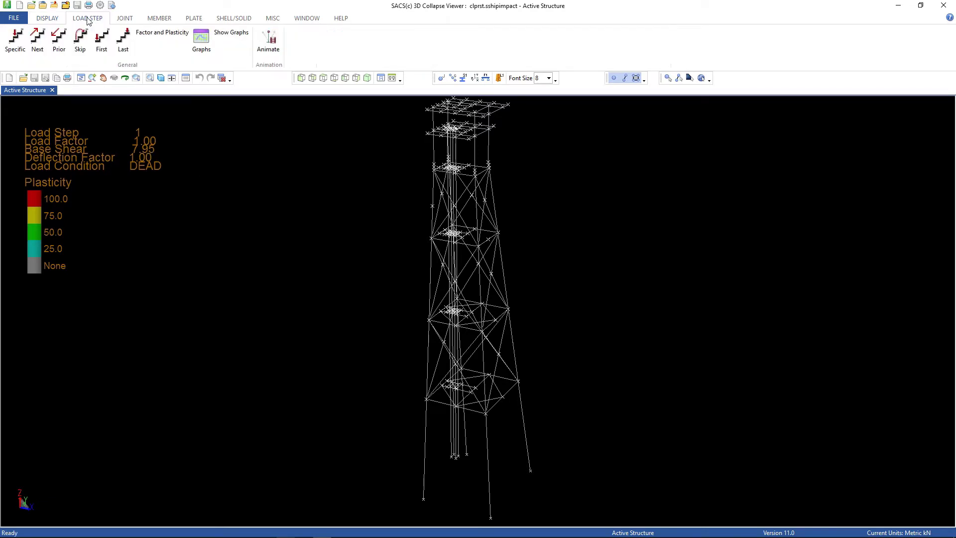
click(14, 56)
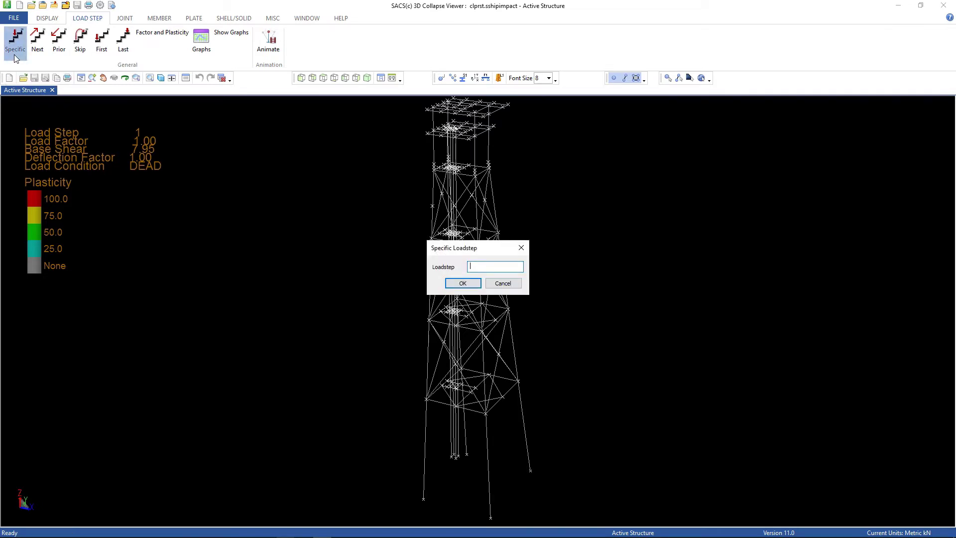
text(38)
click(458, 284)
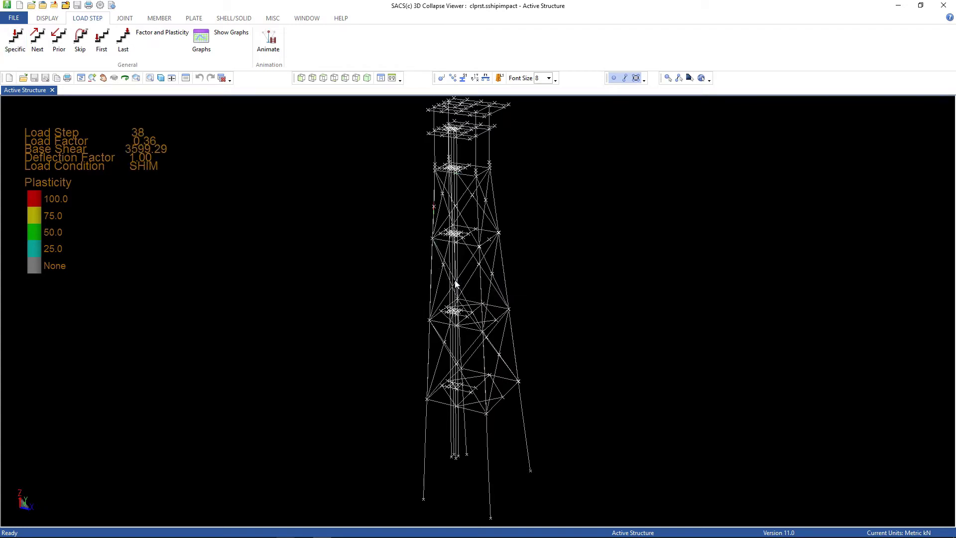
click(160, 78)
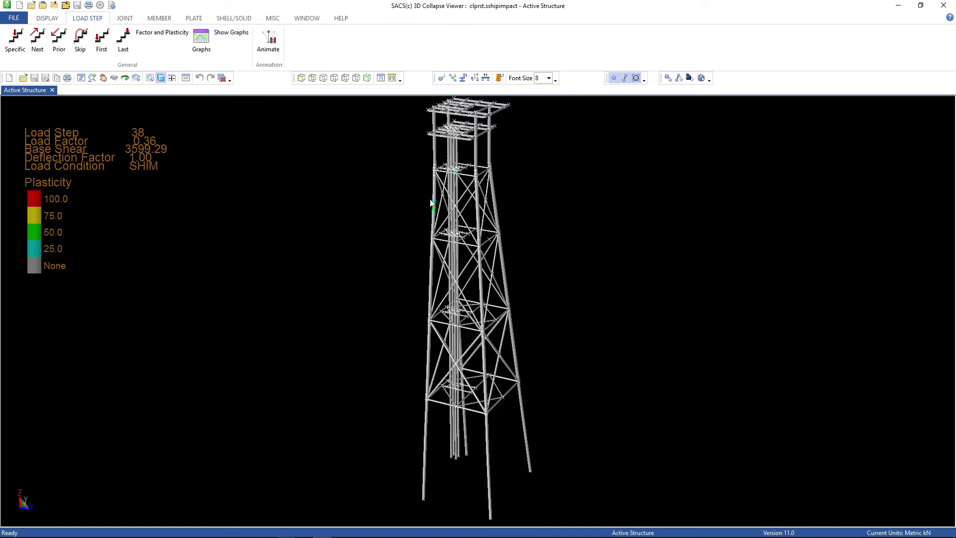
scroll(437, 200, up, 2)
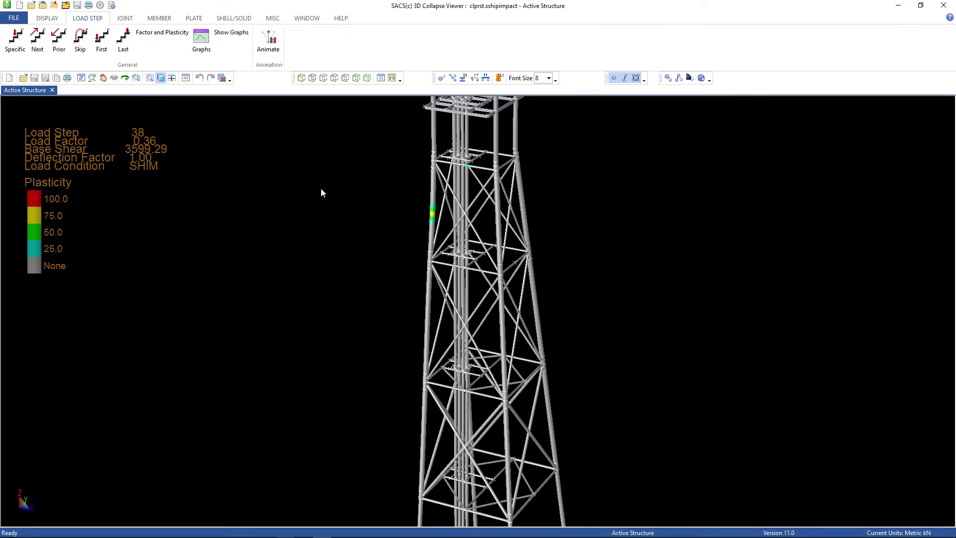
- Add a Joint X - Force vs Load Step graph for joint IMPJ
click(202, 45)
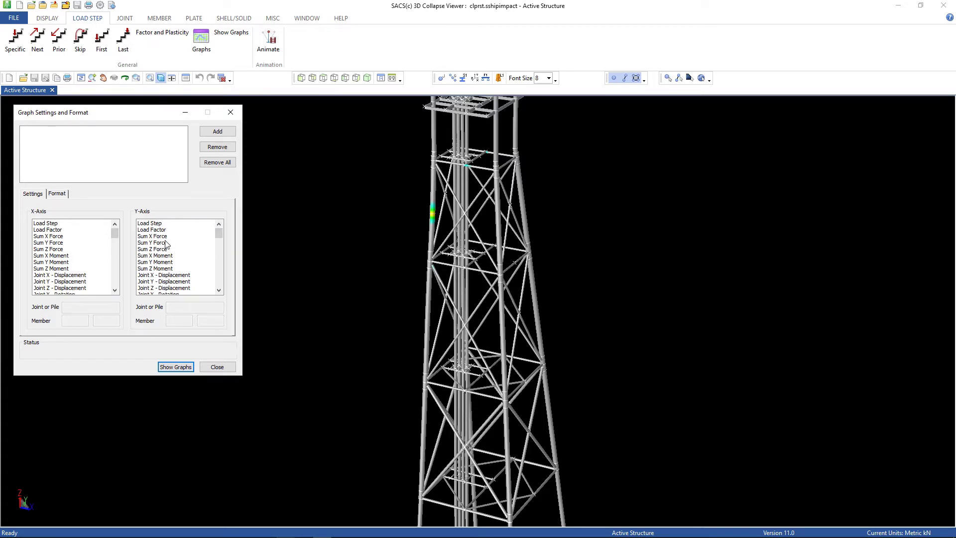
drag(218, 234, 219, 243)
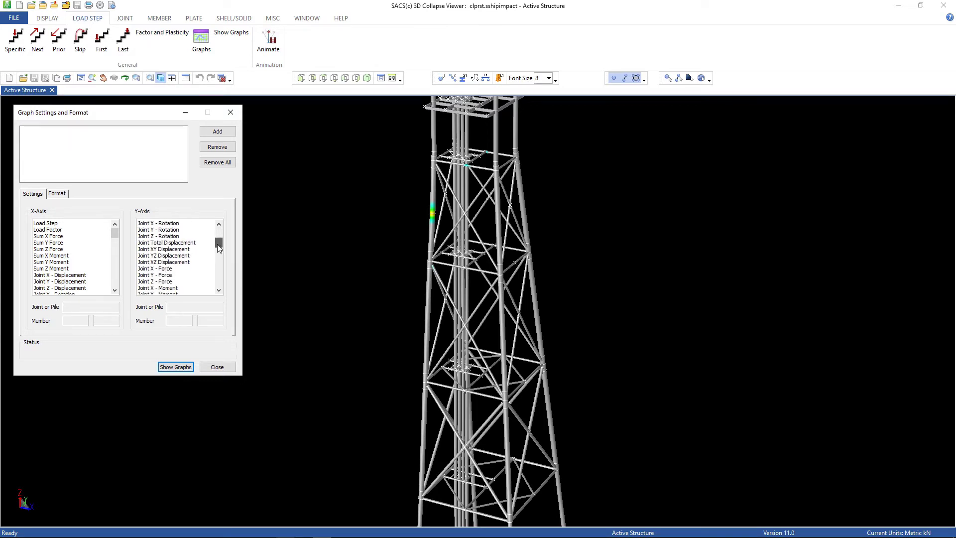
click(166, 269)
click(172, 309)
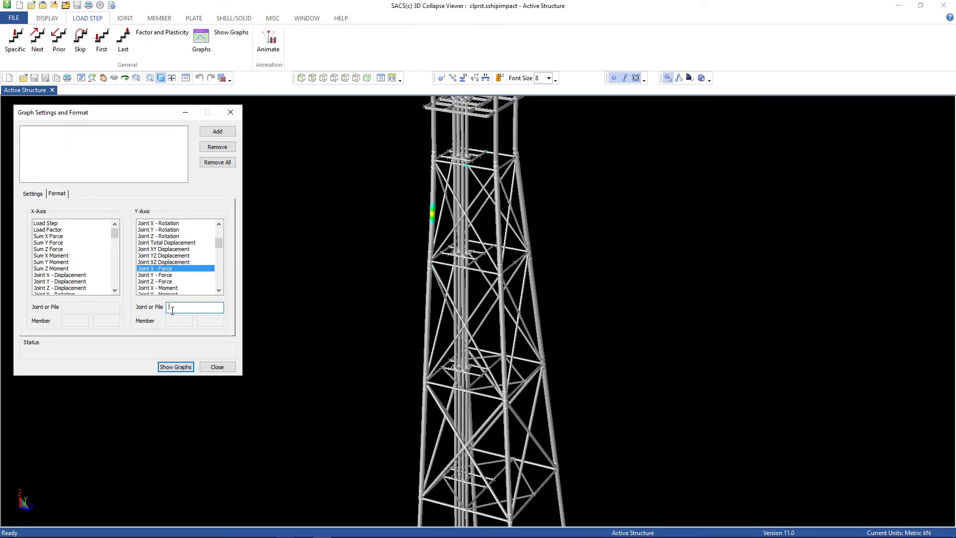
text(IMPJ)
click(64, 223)
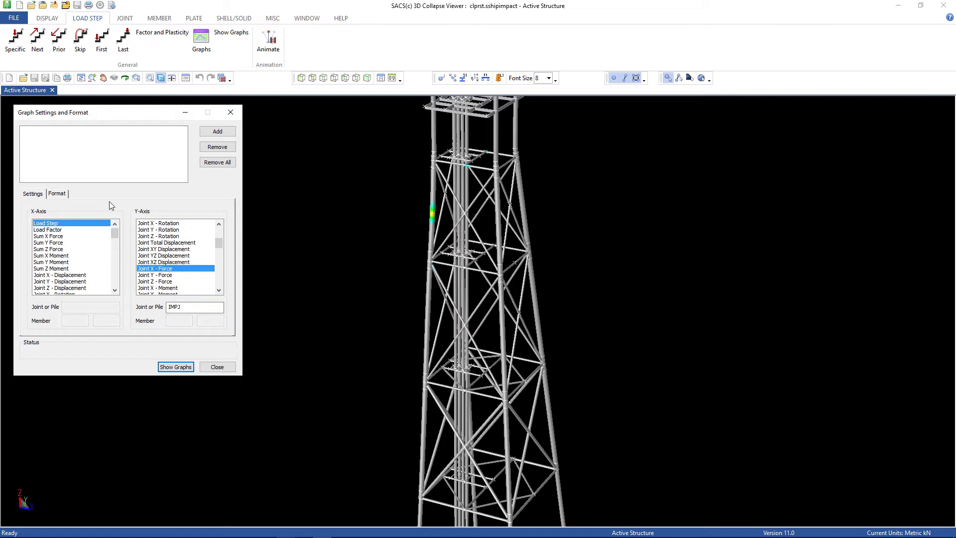
click(221, 135)
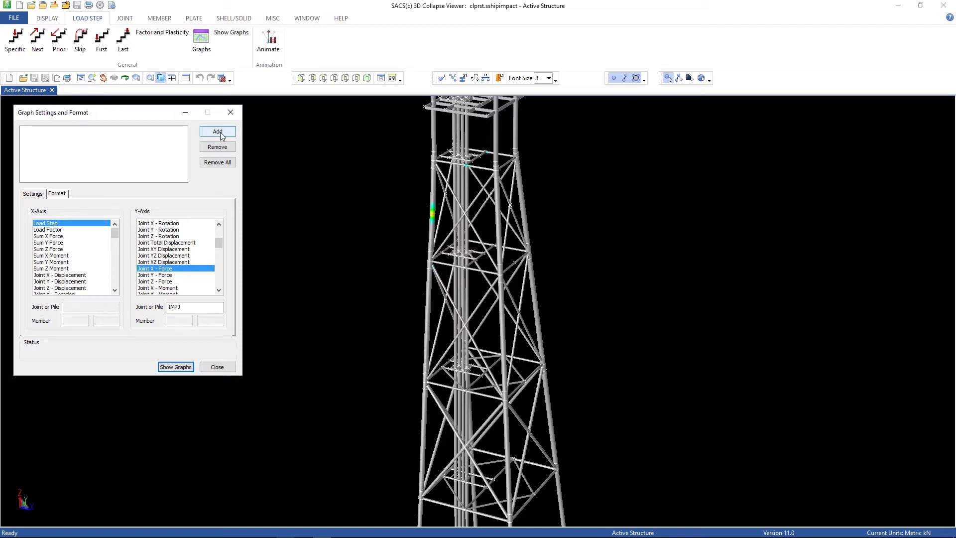
click(221, 135)
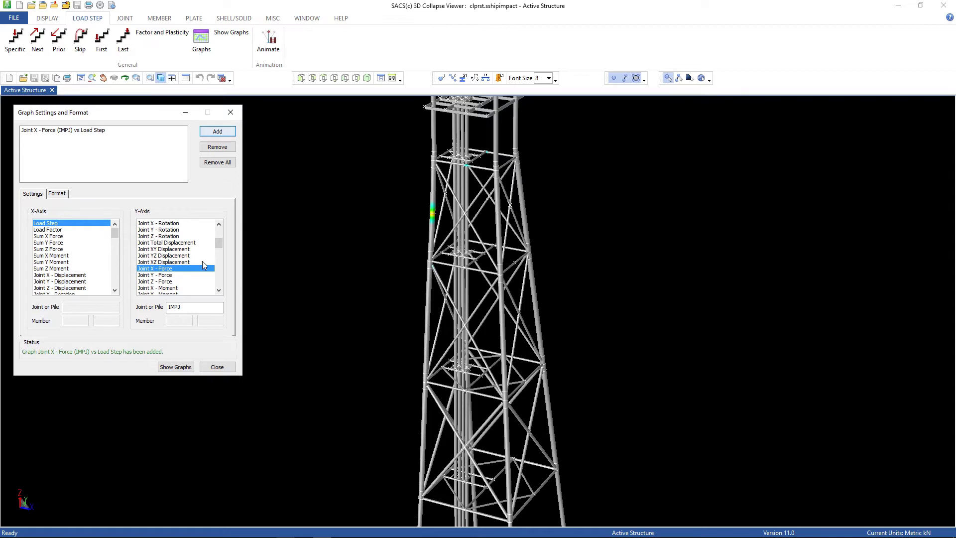
- Add a Total Work Done vs Load Step graph
scroll(219, 244, down, 8)
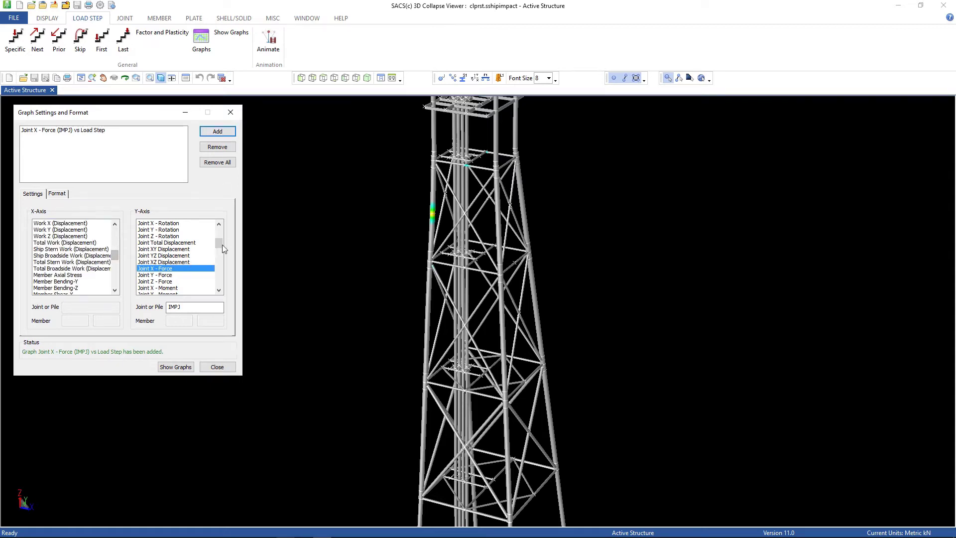
scroll(178, 281, down, 5)
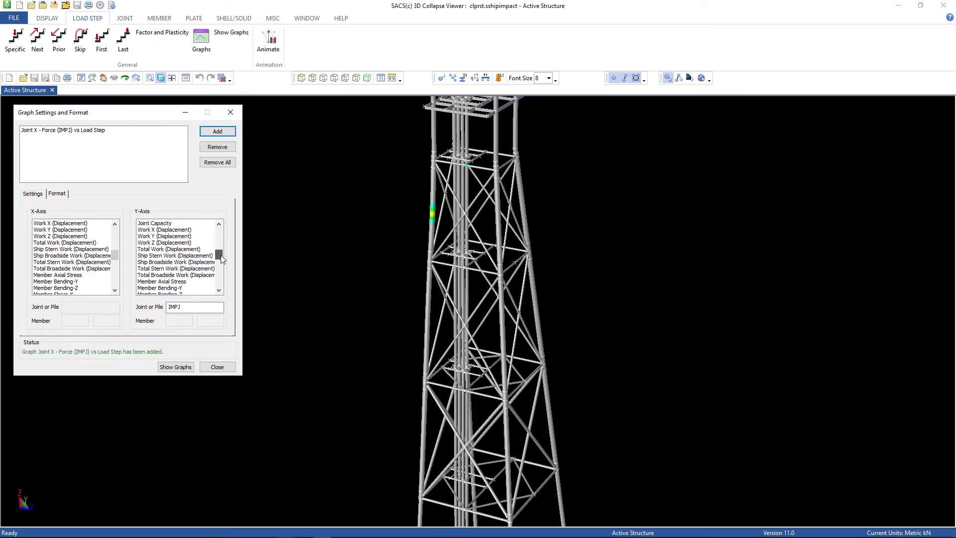
scroll(178, 281, down, 10)
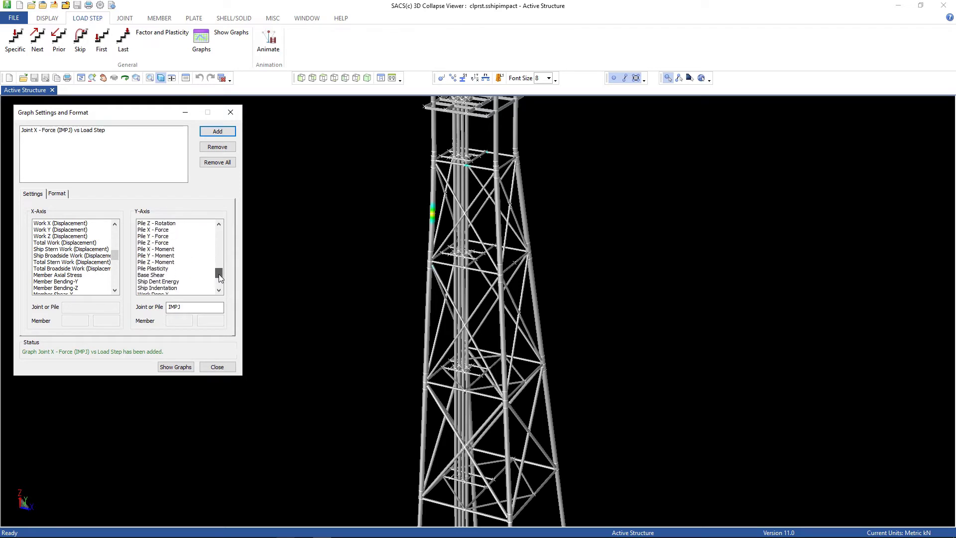
click(165, 276)
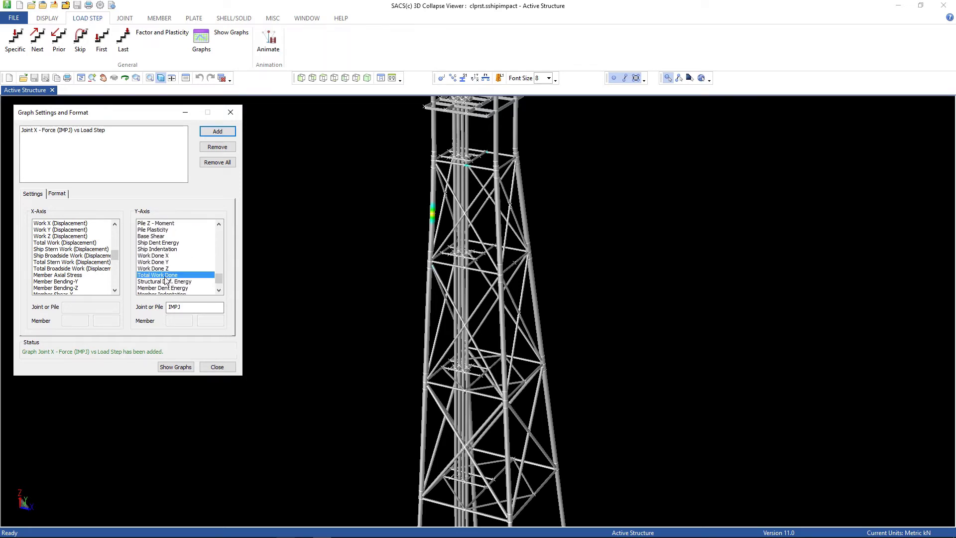
click(217, 132)
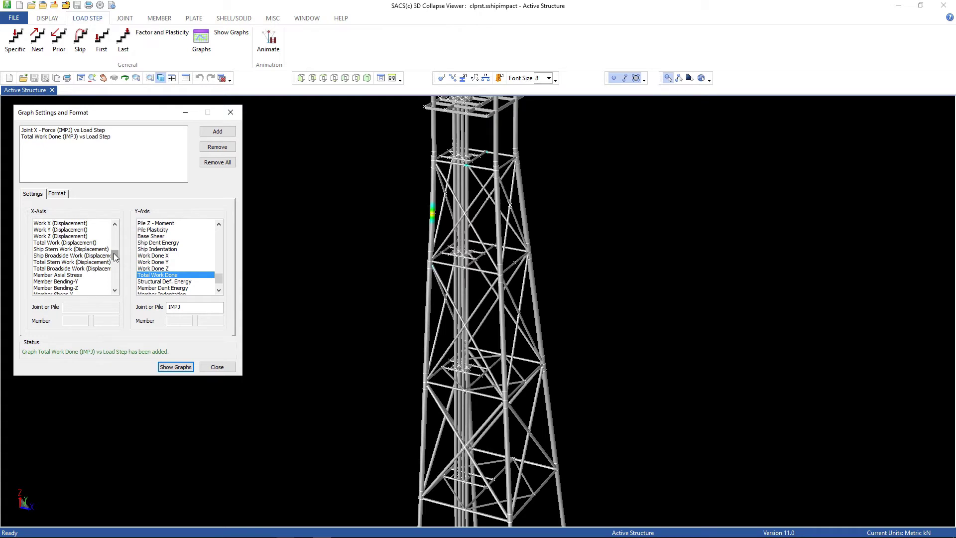
- Add an IMPJ Joint X - Force vs Joint X - Displacement graph and show all three graphs in Chartvue
drag(114, 254, 117, 237)
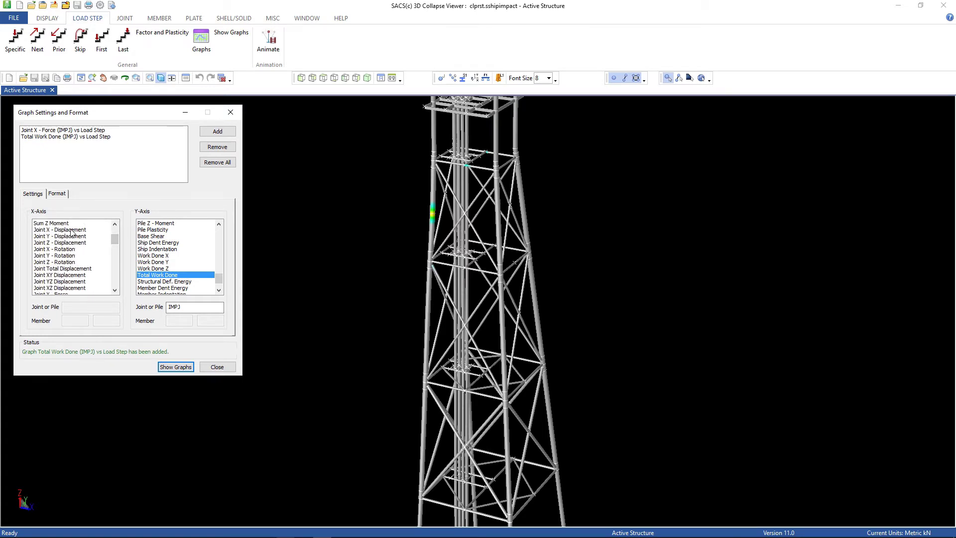
click(62, 229)
click(65, 308)
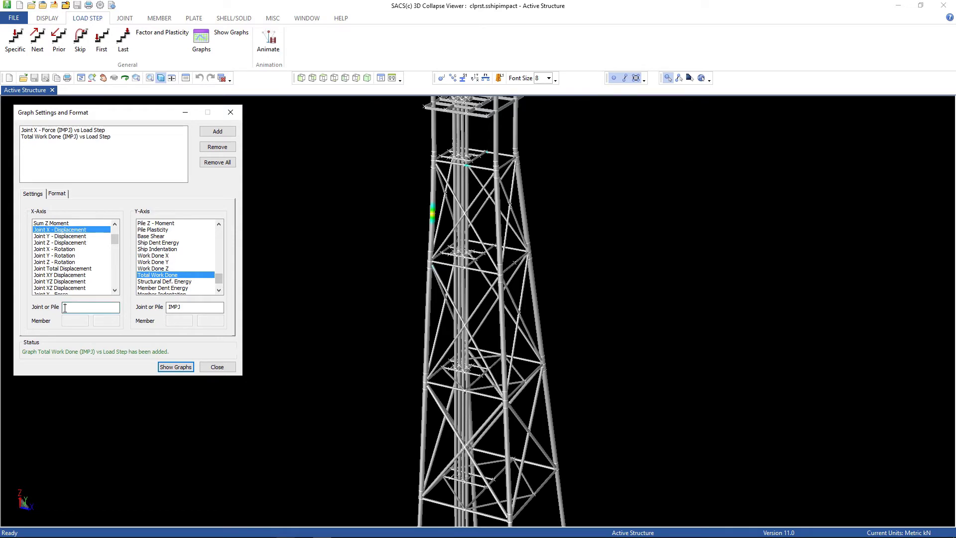
text(IMPJ)
drag(221, 279, 220, 246)
click(162, 243)
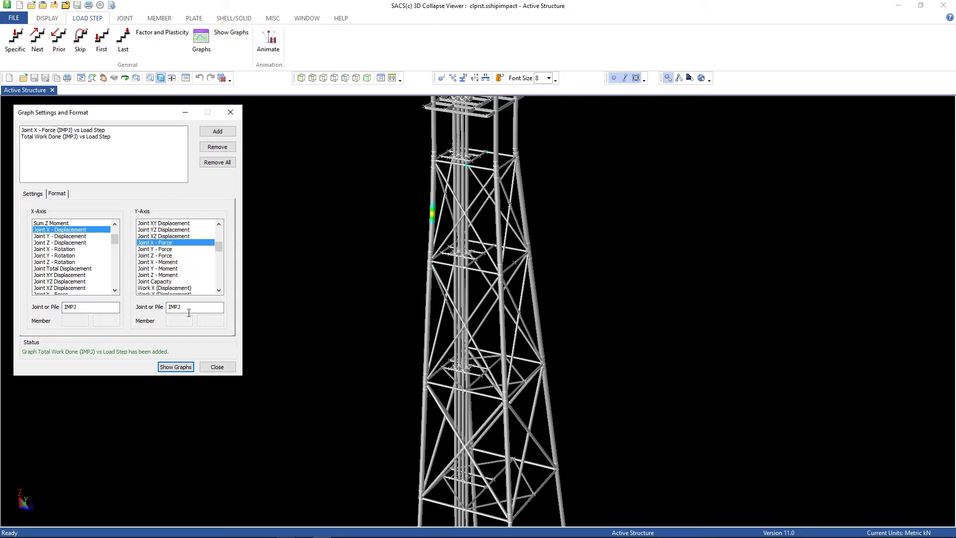
click(220, 134)
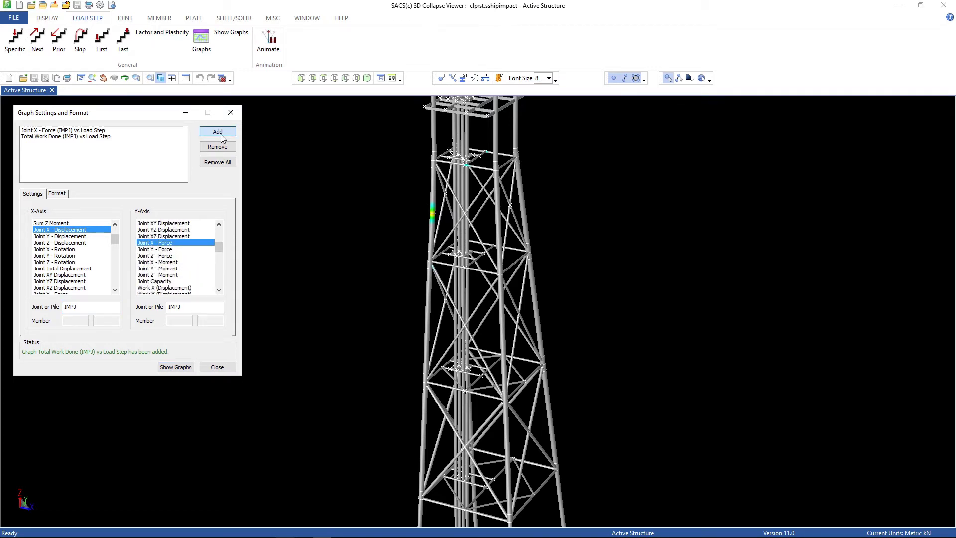
click(174, 369)
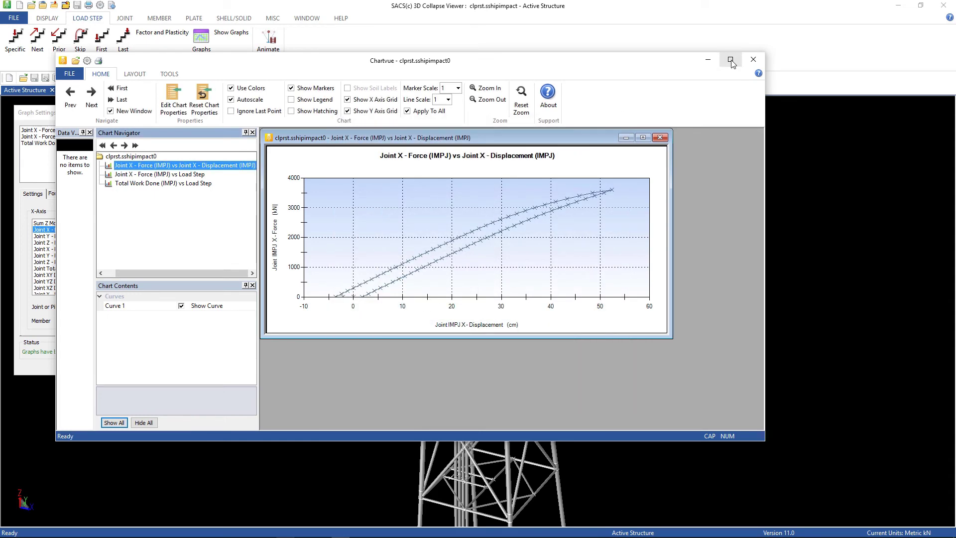
- Maximize the force-displacement chart, then view the force-vs-load-step and total-work-done charts
click(730, 61)
click(587, 81)
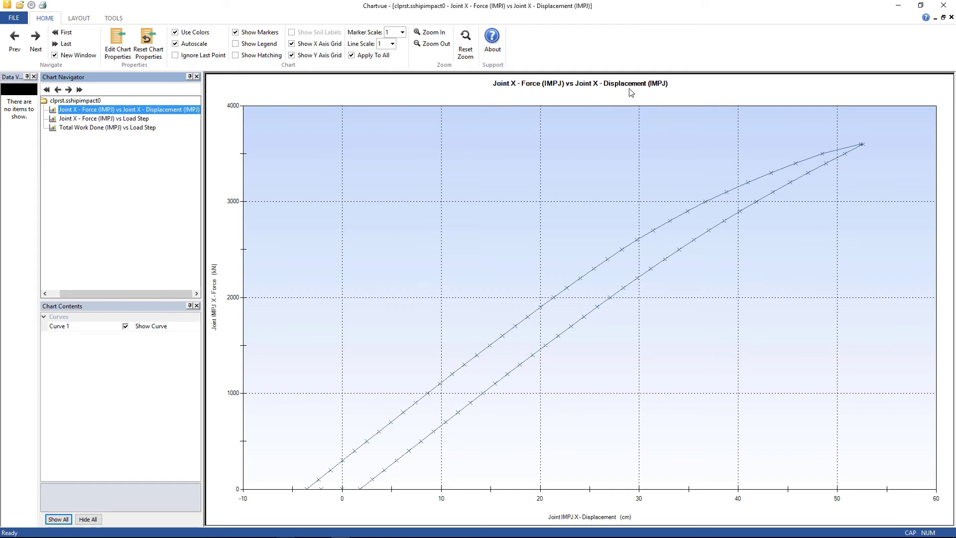
mouse_move(308, 492)
click(133, 120)
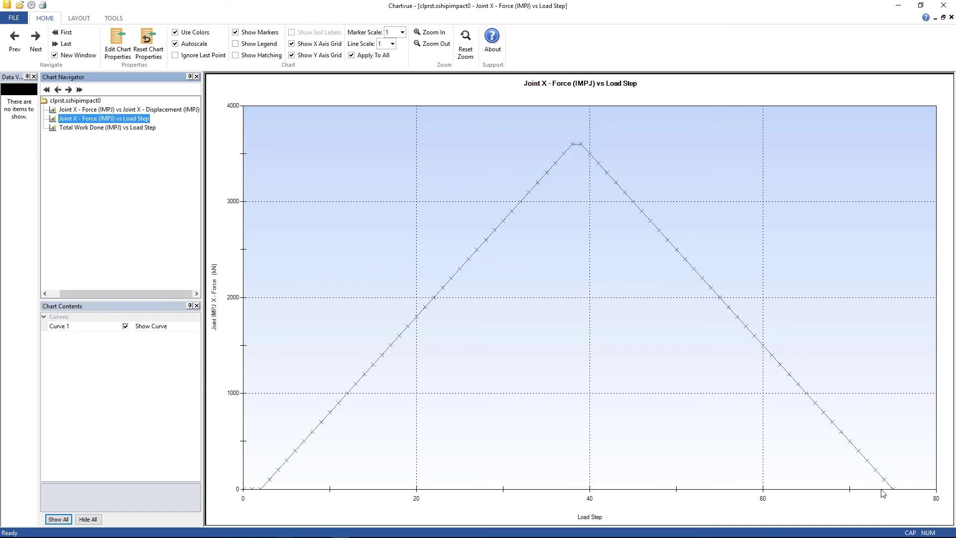
click(102, 129)
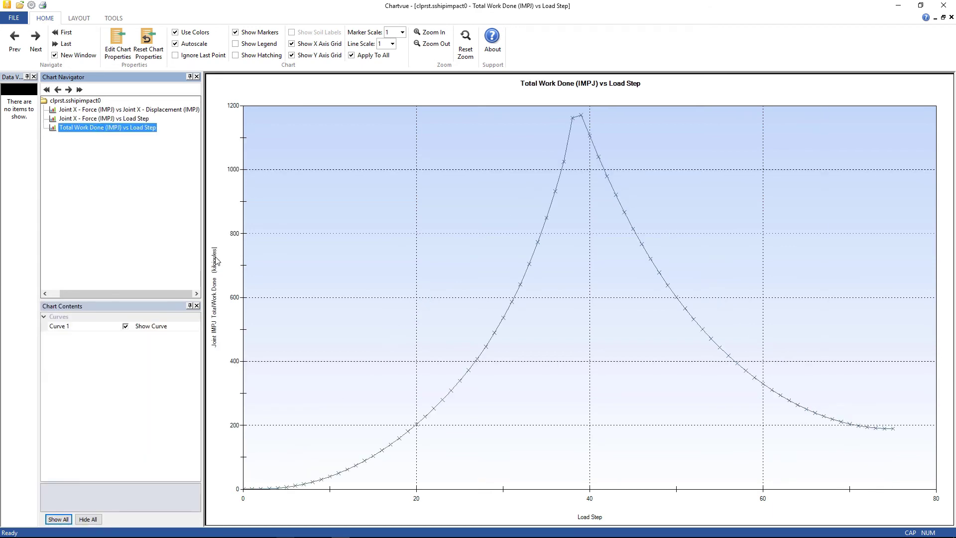